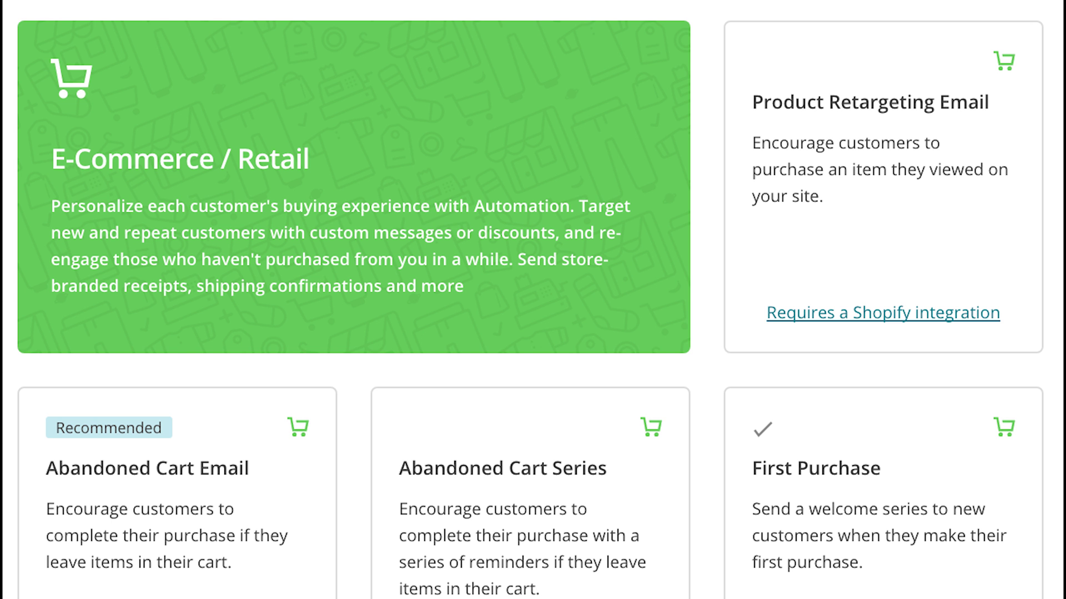
Step: Scroll down through the automation's email cards to reach the email's segment settings
scroll(531, 300, down, 7)
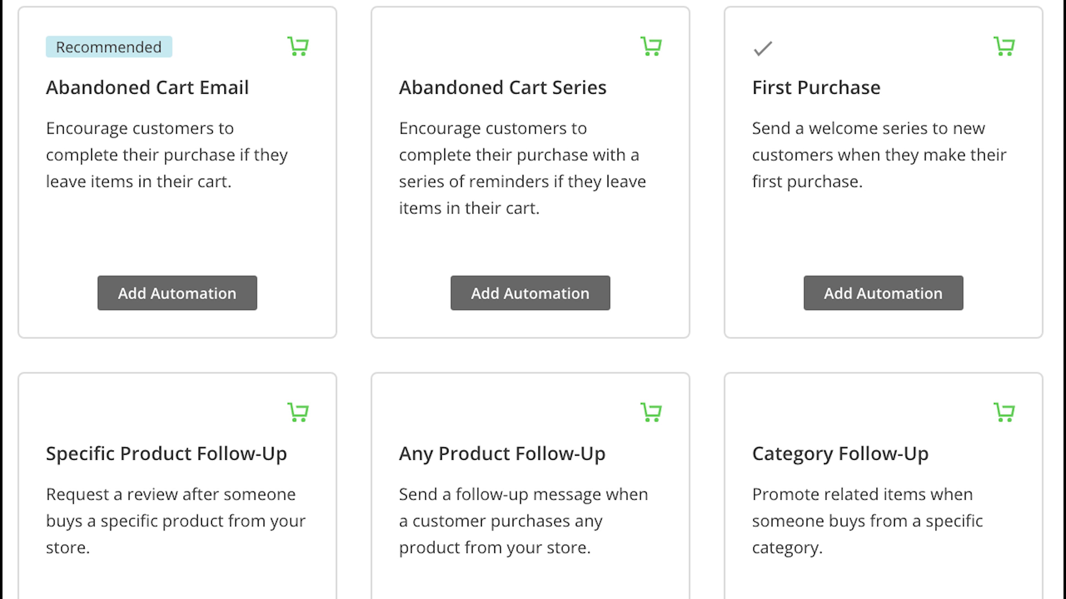
scroll(532, 300, down, 9)
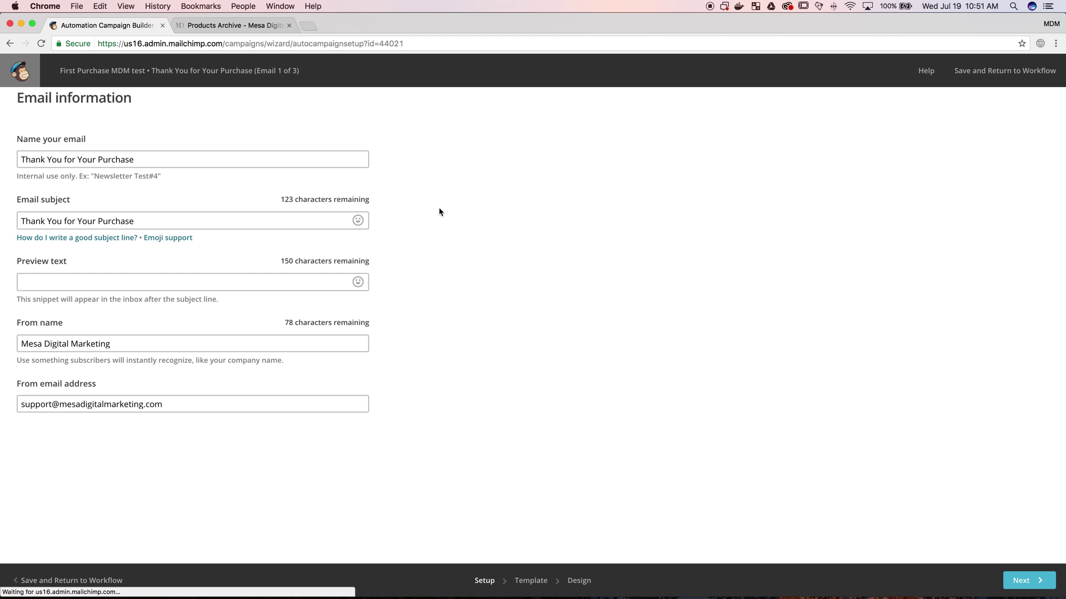
Step: Check the emoji support tip on Setup, then continue with the Follow Up template to the Design step
click(168, 237)
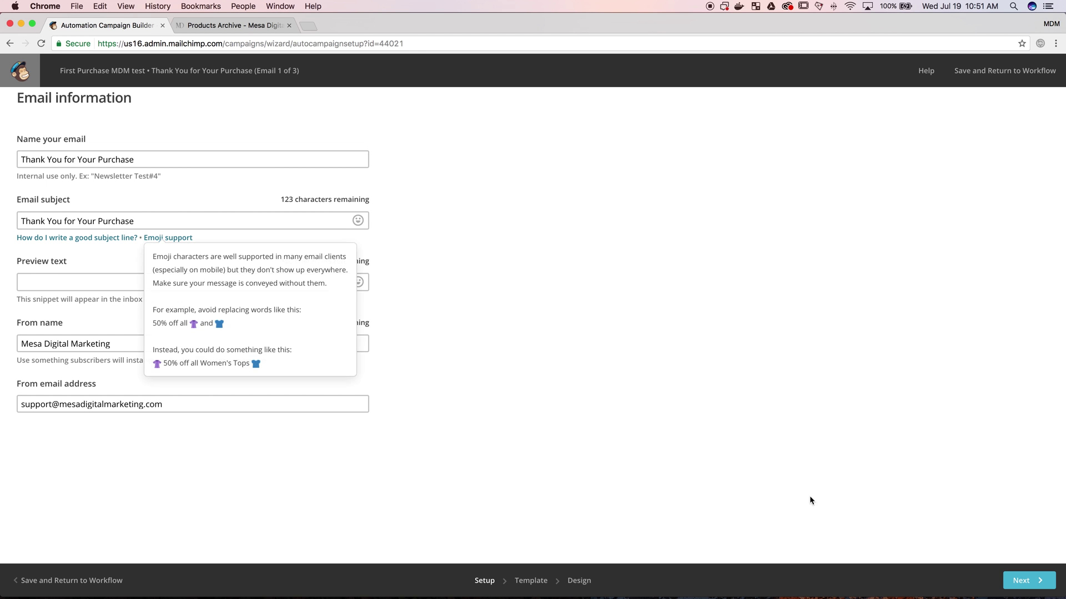
click(1021, 580)
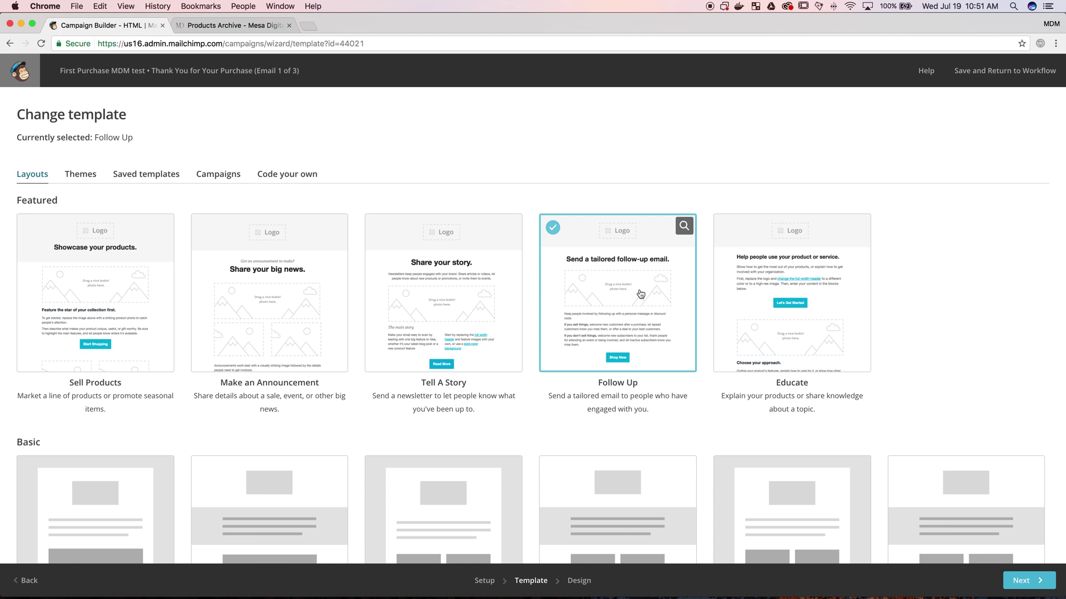
click(641, 294)
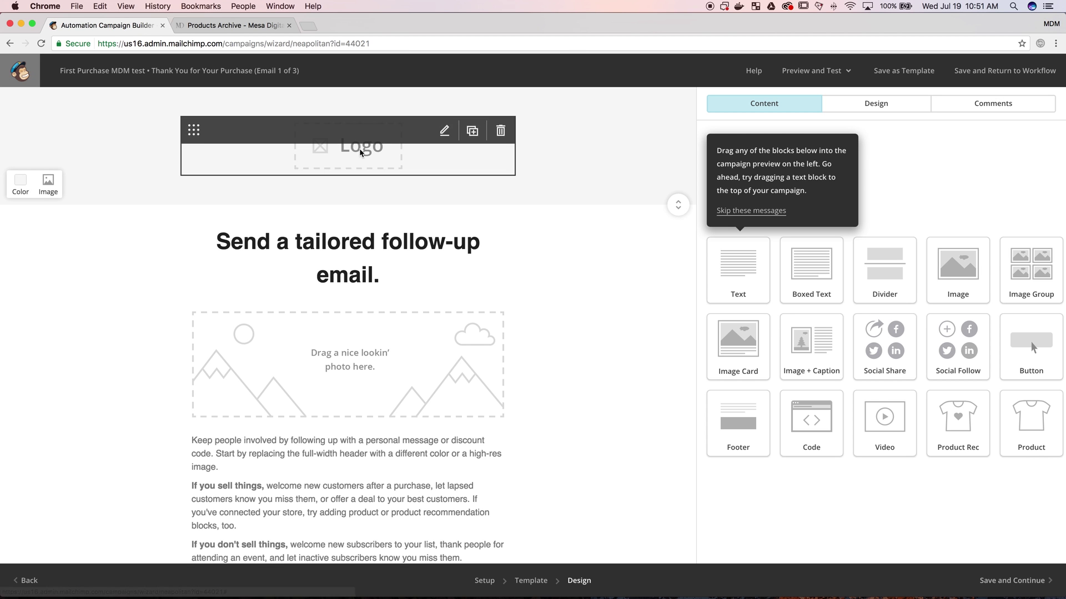
Step: Swap the placeholder logo for 'md logo wide thin final.png' from the Content Manager and save
click(379, 153)
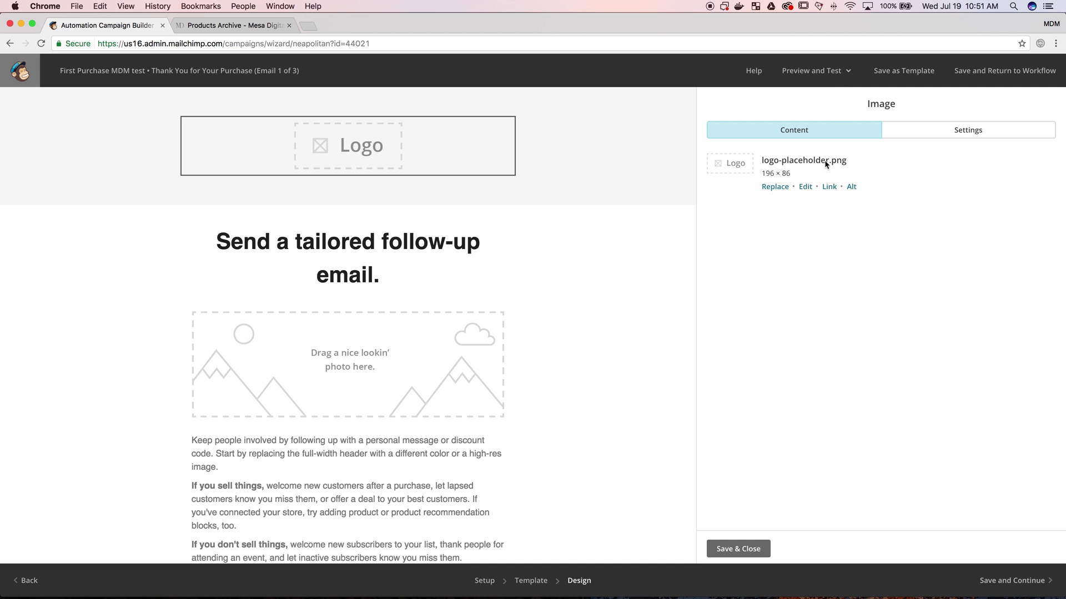
click(789, 192)
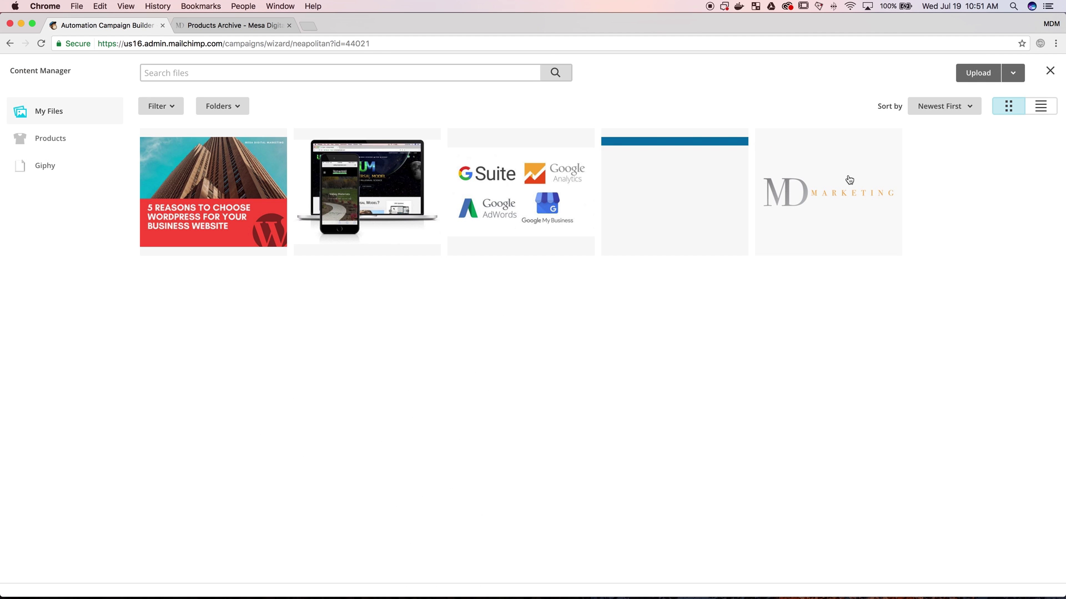
click(895, 156)
click(1004, 73)
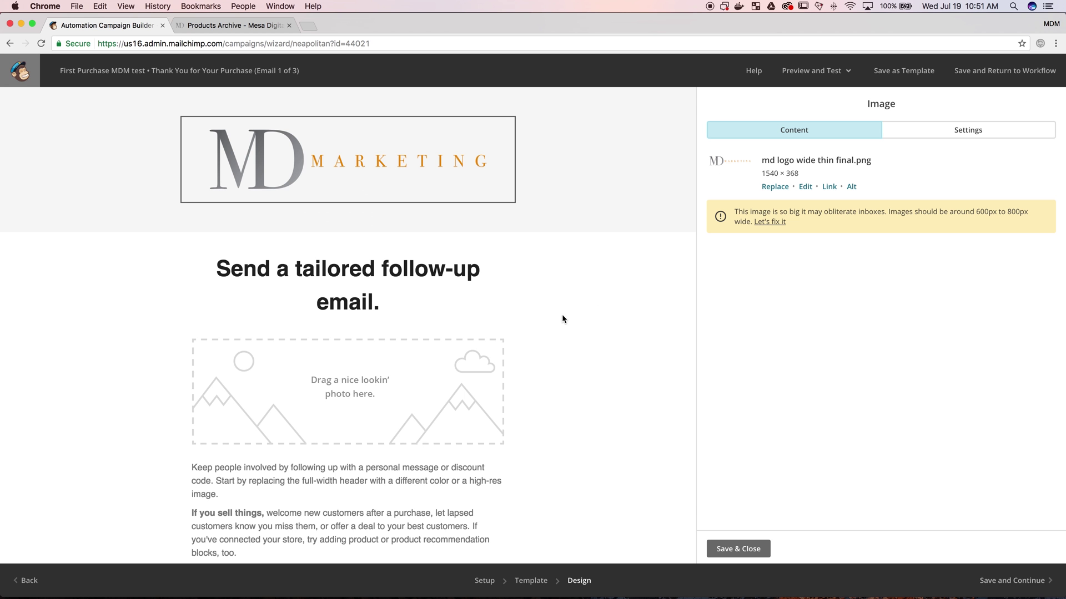
click(738, 548)
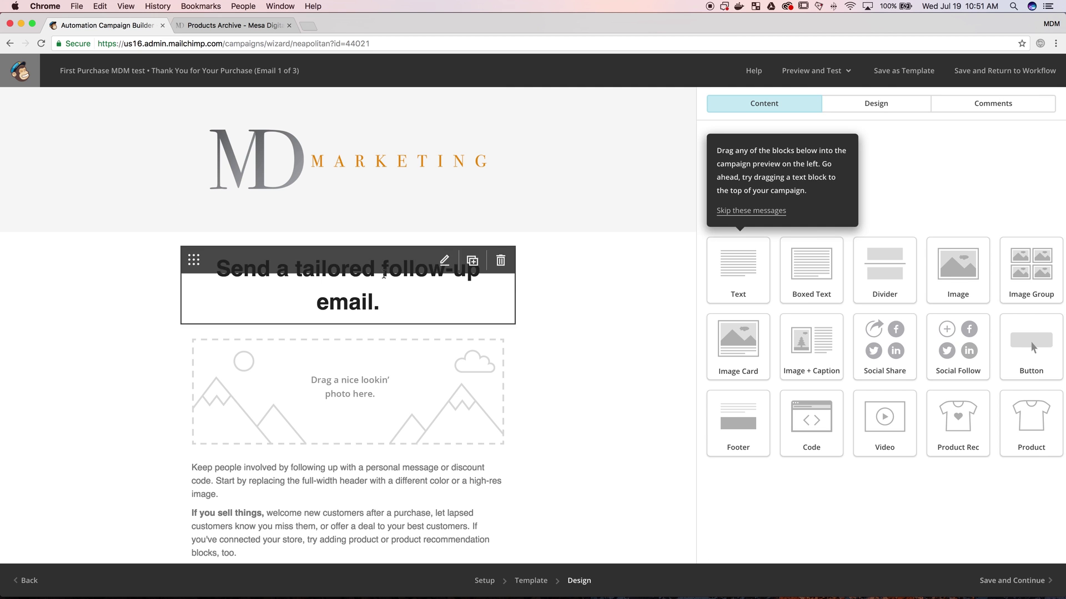
Step: Add a Product Recommendation block below Share what's new showing 2 products, range 1–2
scroll(427, 400, down, 5)
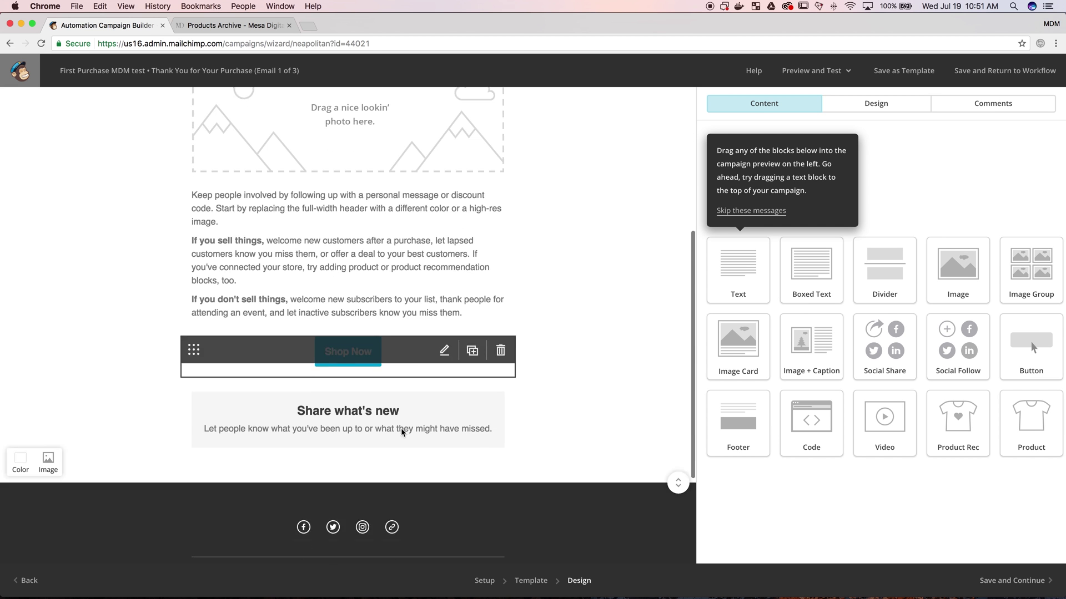
drag(947, 433, 358, 437)
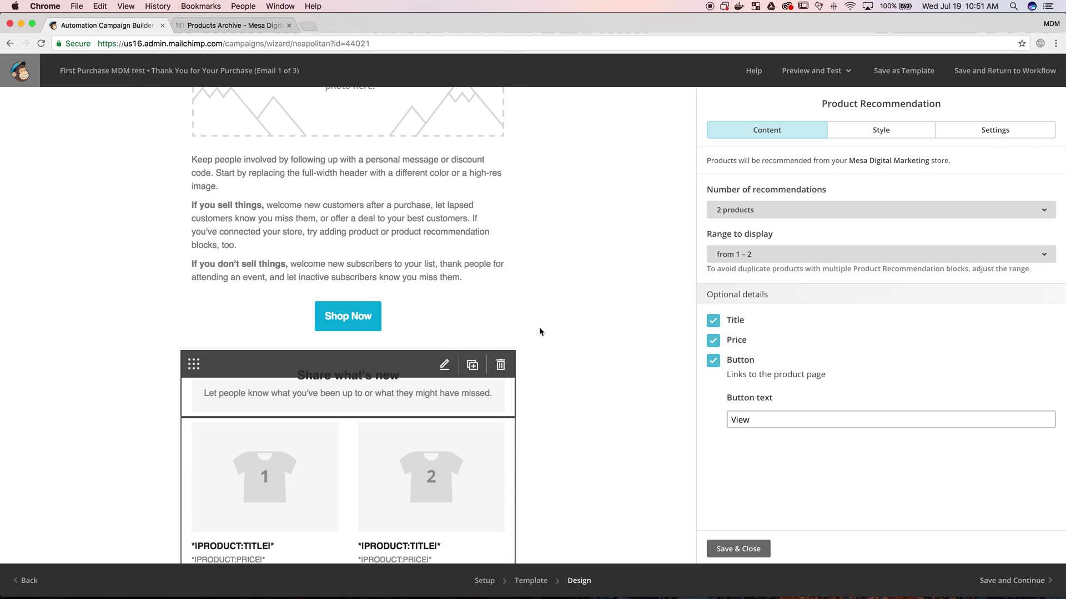
scroll(577, 328, down, 4)
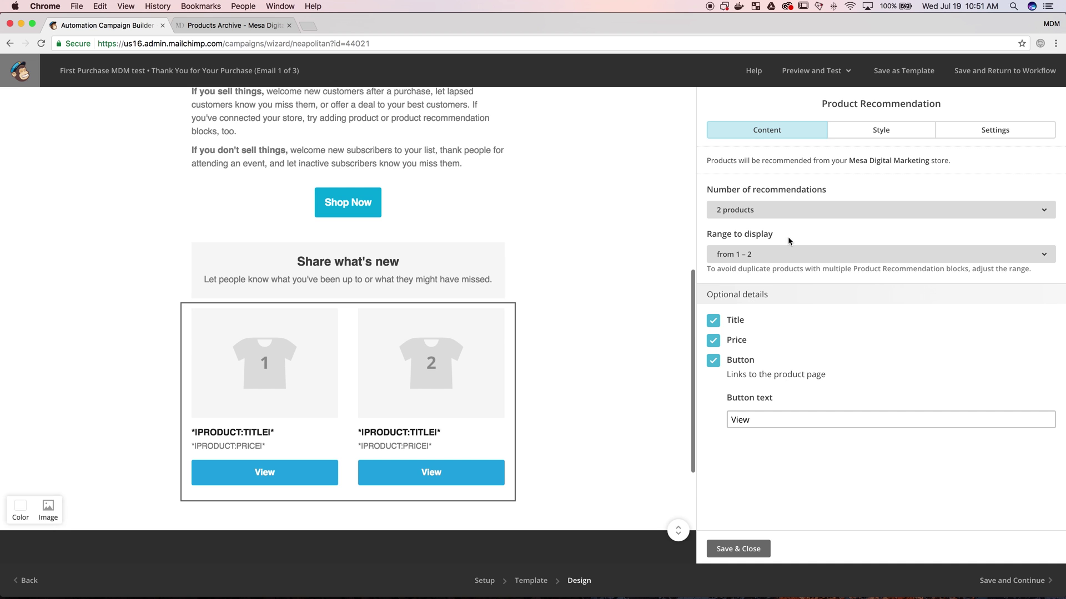
click(798, 212)
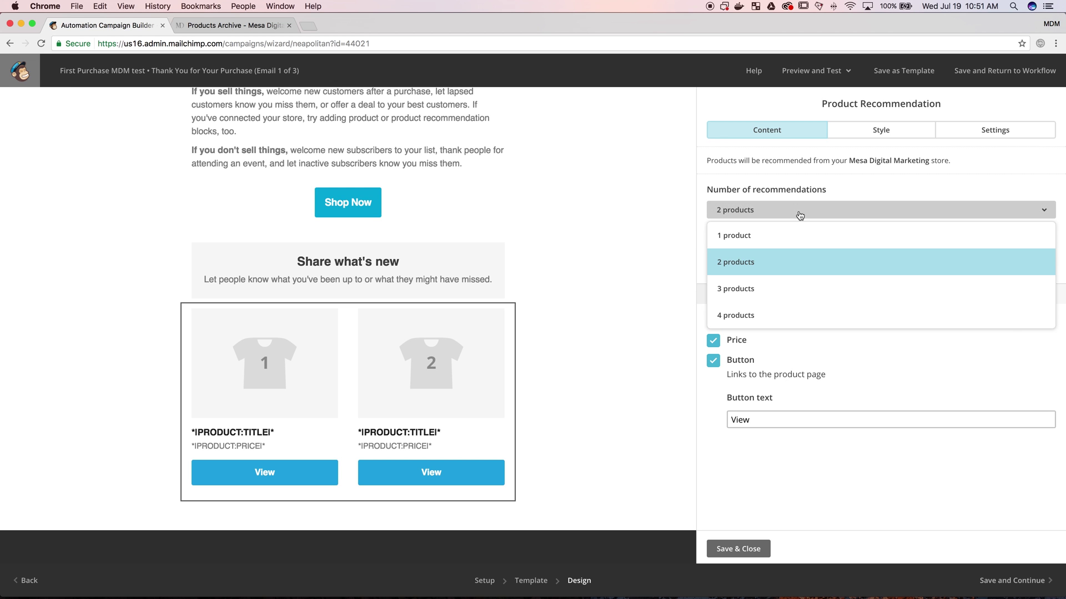
click(800, 215)
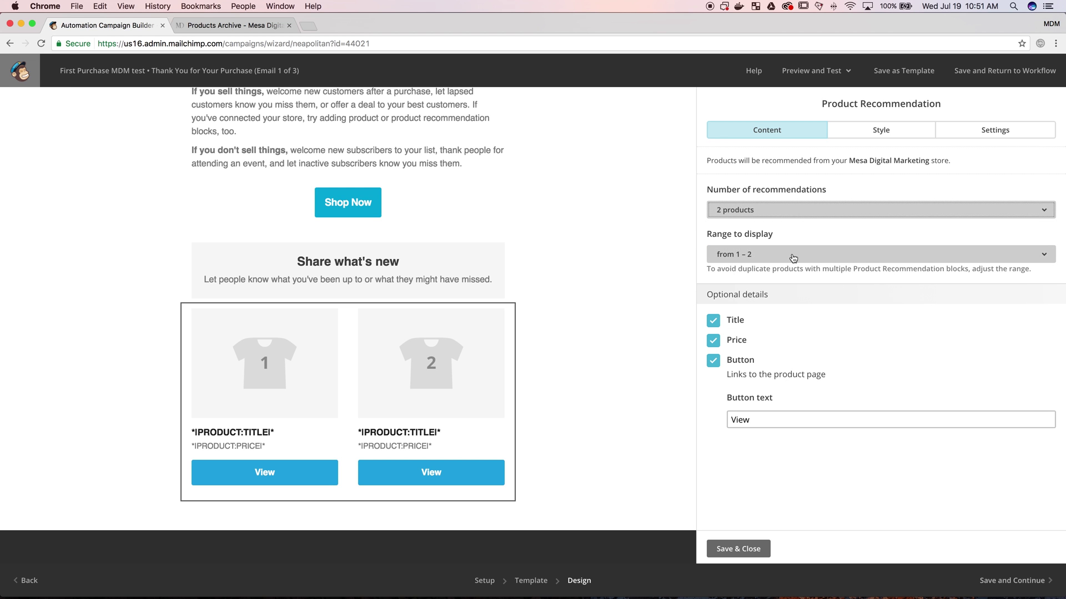
click(793, 255)
click(793, 288)
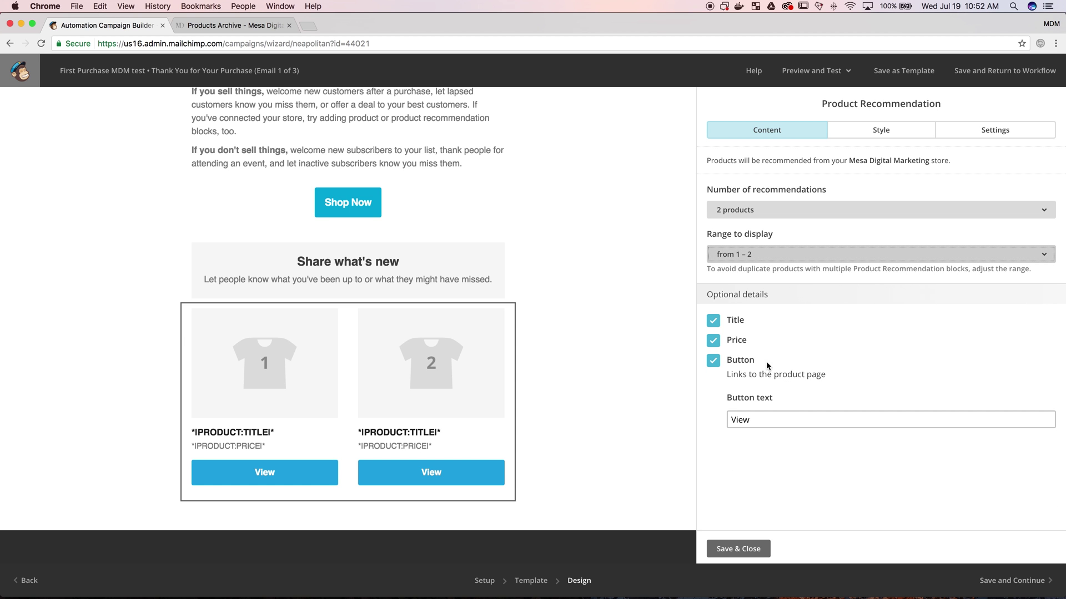
click(751, 549)
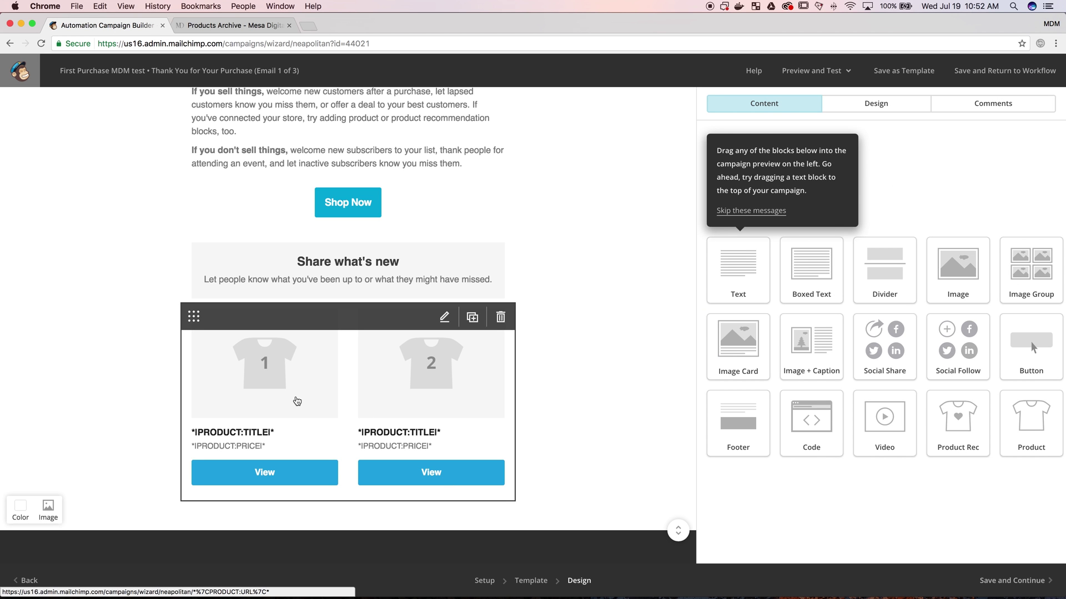
Step: Review the block's Settings and Style tabs, then return to its Content options
click(305, 383)
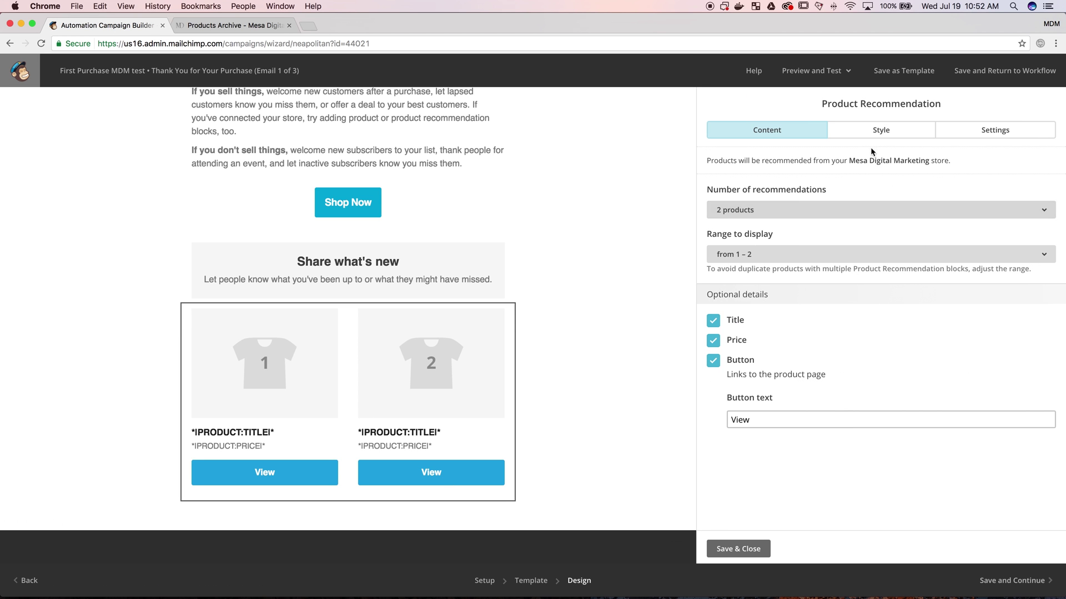
click(966, 139)
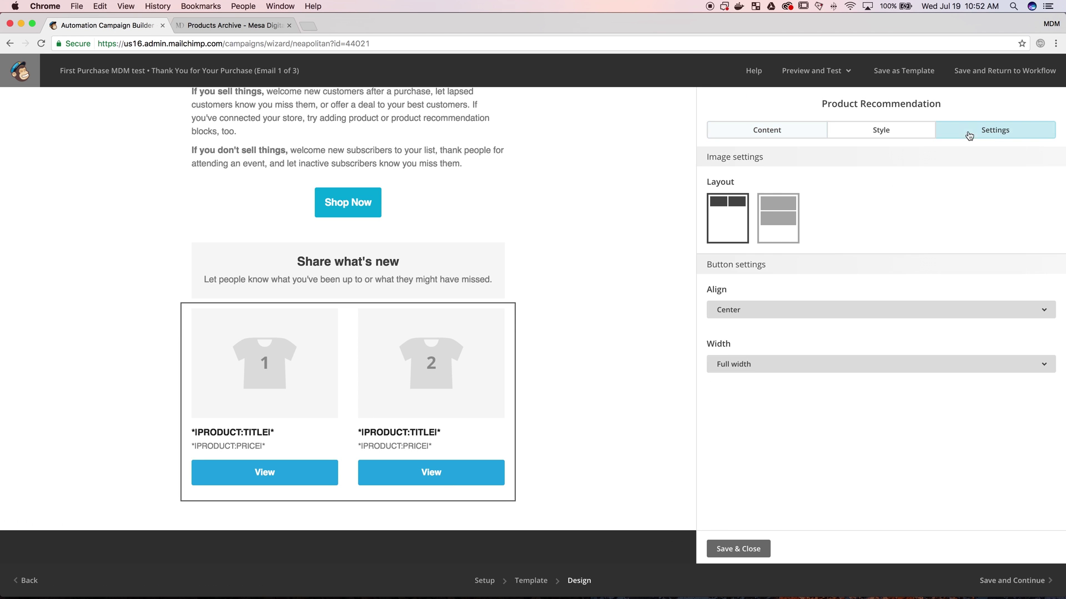
click(872, 137)
scroll(775, 247, down, 3)
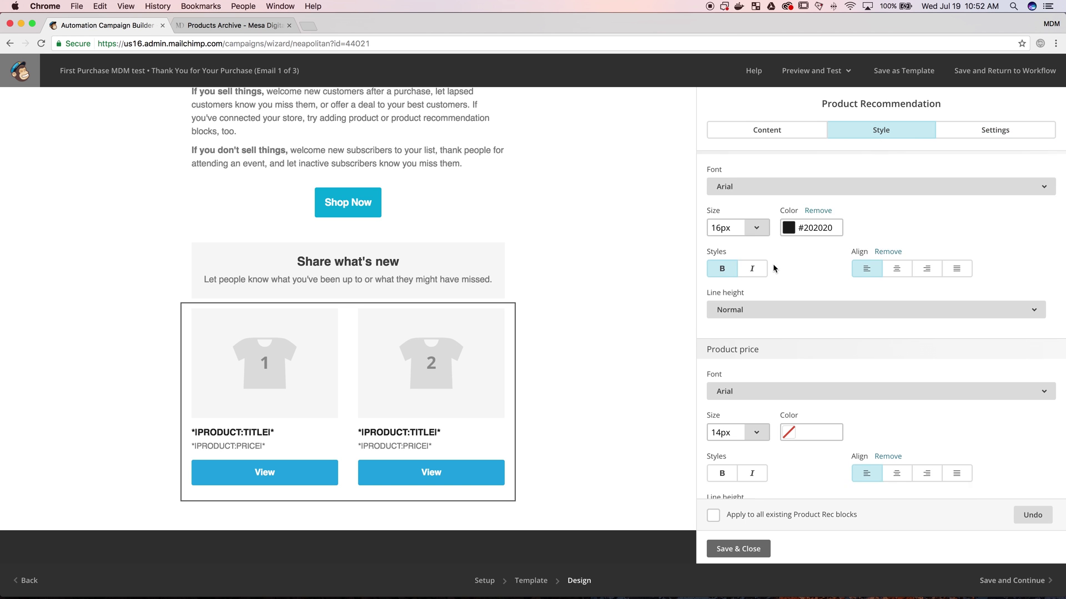
scroll(774, 269, down, 10)
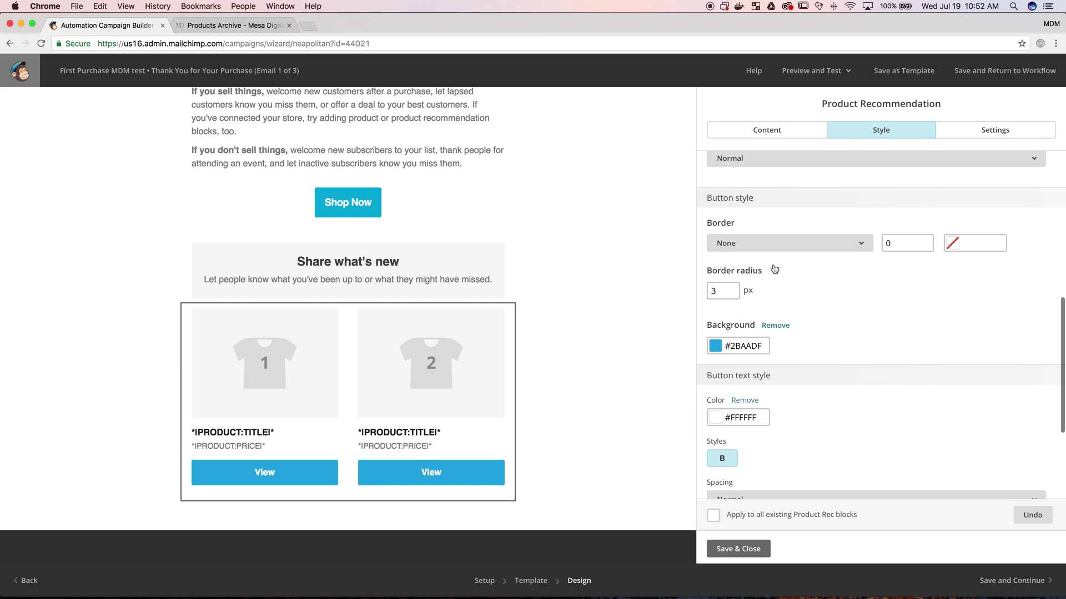
click(766, 130)
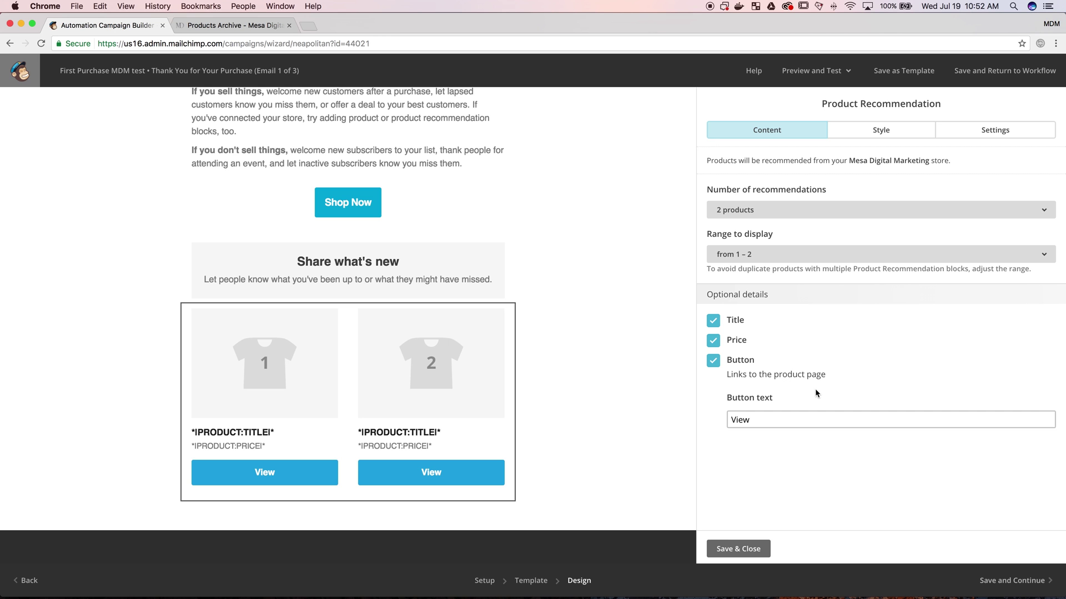
Step: Change the Share what's new heading to 'Recommended Products'
click(723, 542)
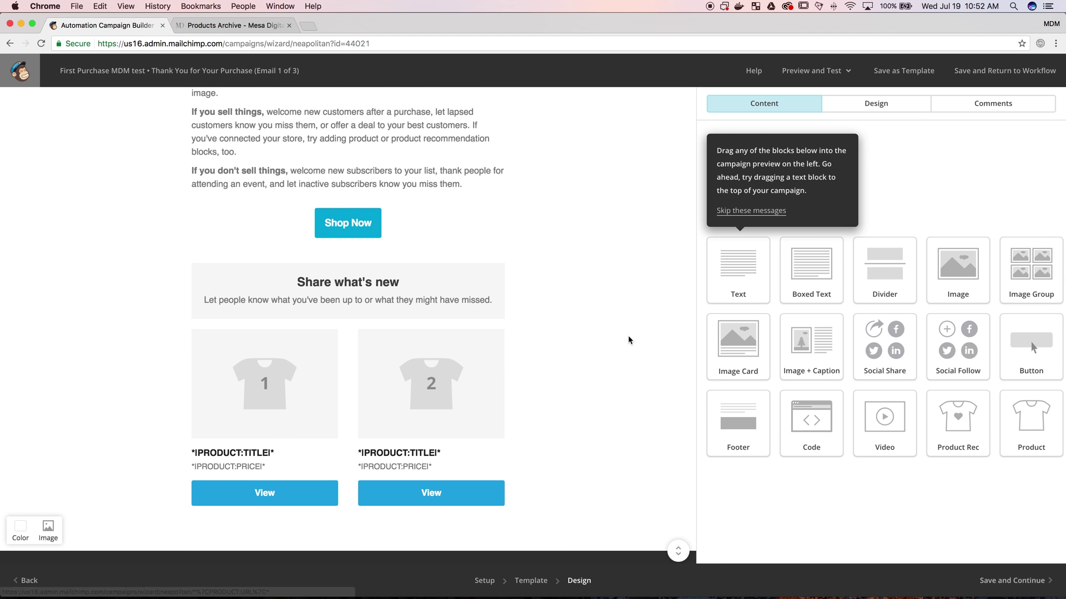
scroll(411, 379, up, 3)
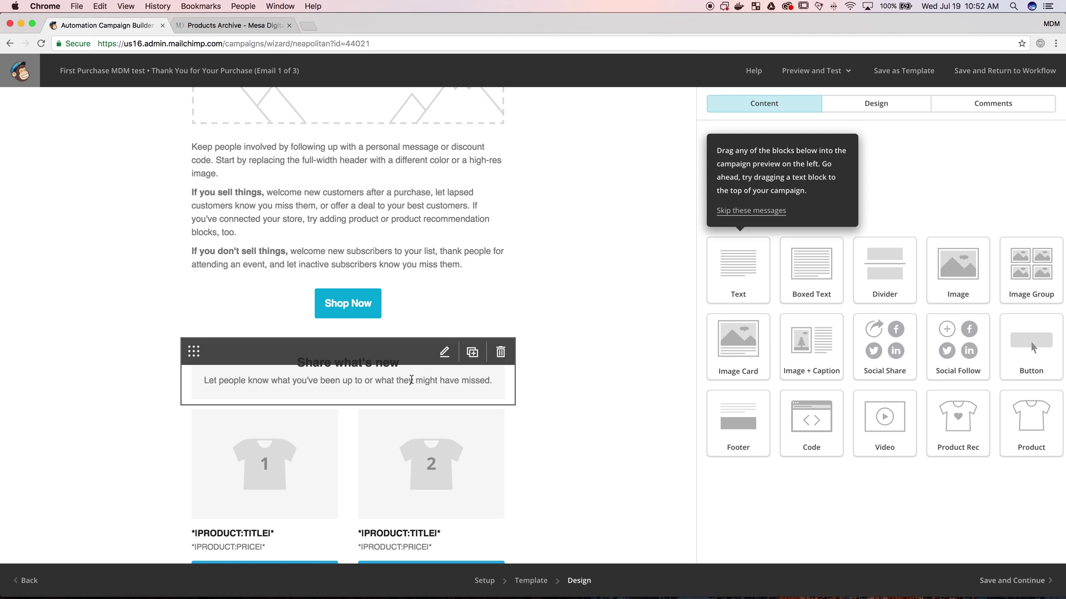
click(411, 380)
drag(788, 203, 708, 202)
text(Recomm)
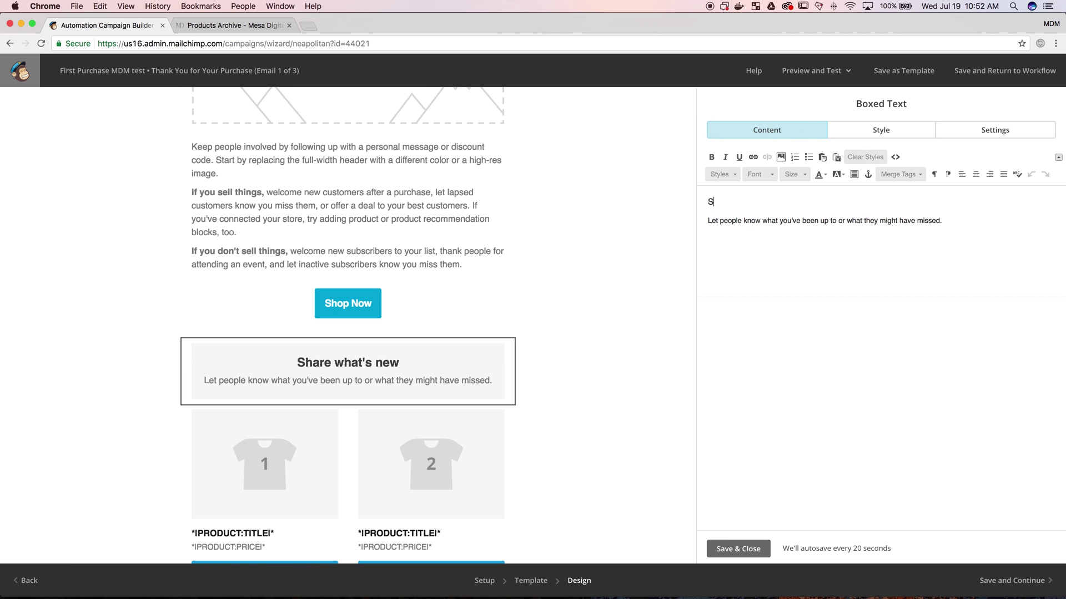
text(ended Products)
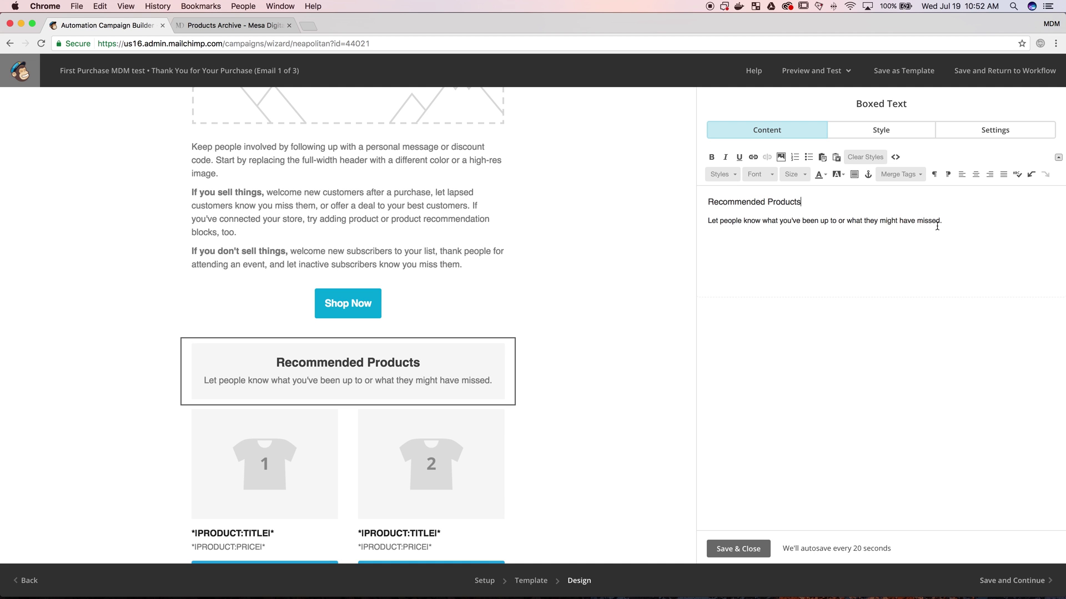
Step: Delete the old description line beneath the new heading
drag(943, 222, 710, 222)
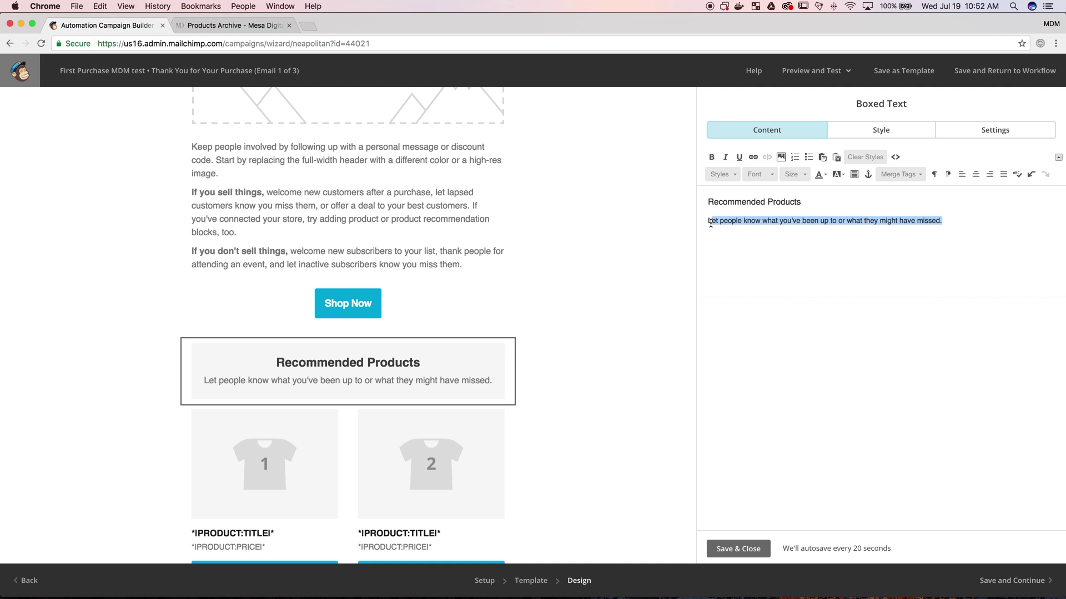
key(BackSpace)
key(BackSpace)
key(BackSpace)
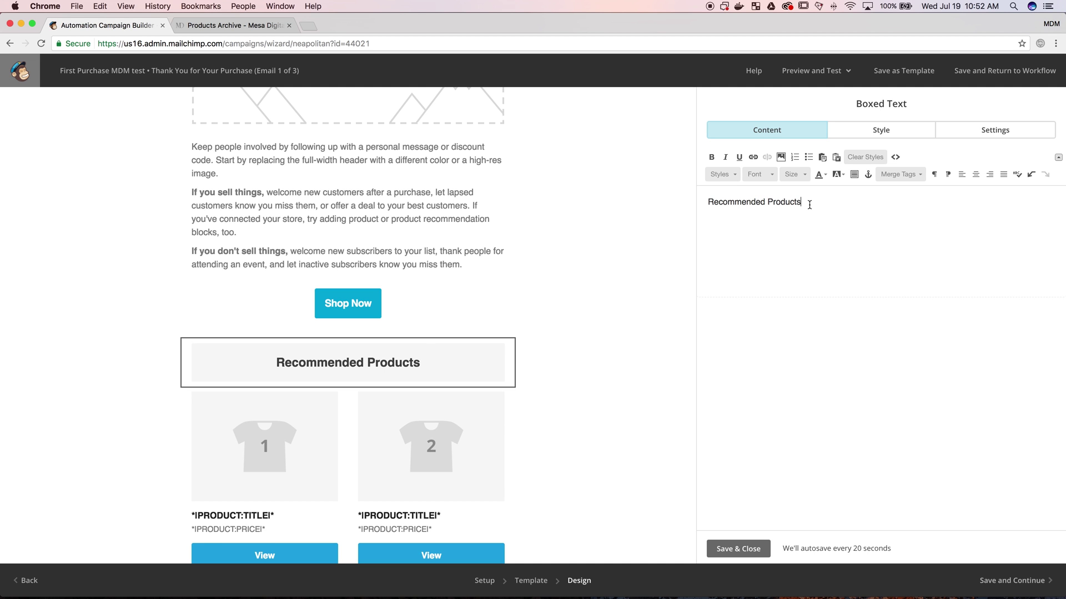
key(cmd+z)
key(BackSpace)
text(LTa)
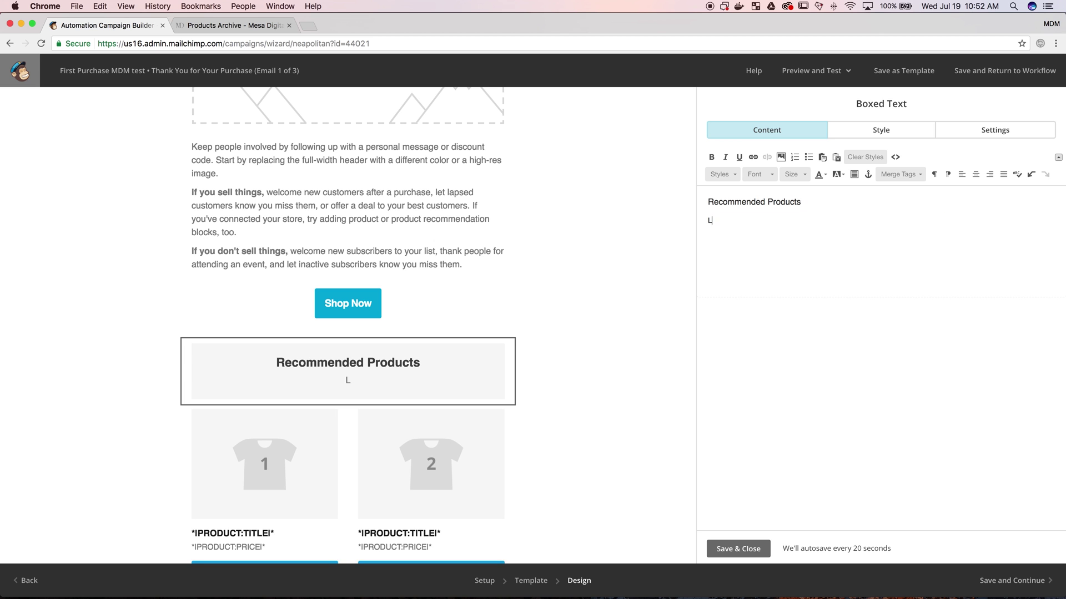
text(ke s)
key(BackSpace)
key(BackSpace)
key(BackSpace)
key(BackSpace)
key(BackSpace)
key(BackSpace)
key(BackSpace)
key(BackSpace)
key(BackSpace)
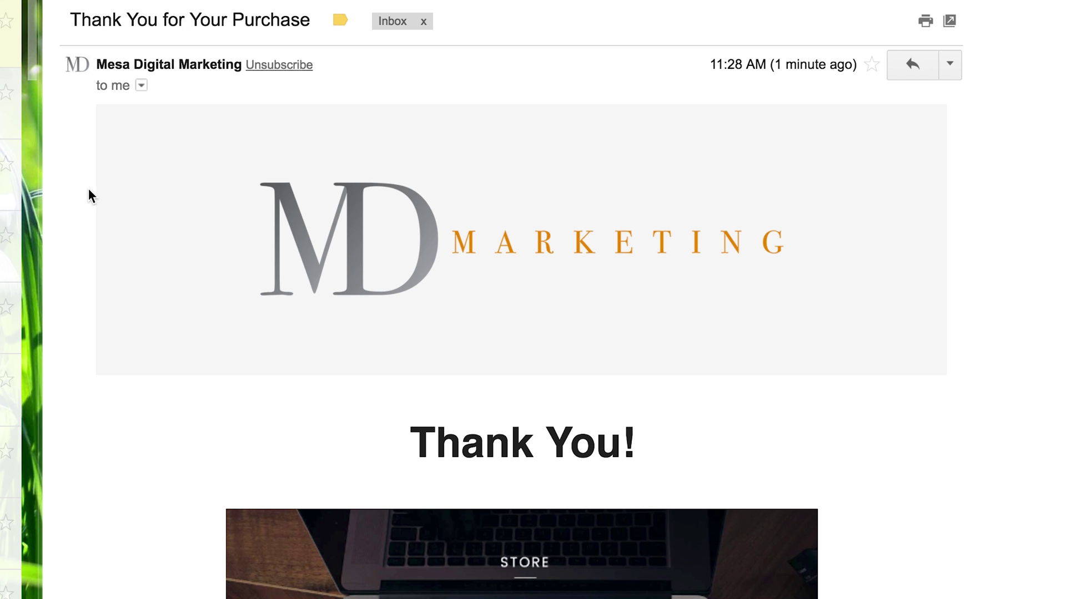
Step: Scroll the Gmail email down to Website Hosting ($30.00) and Complete WordPress Management ($100.00)
scroll(82, 195, down, 10)
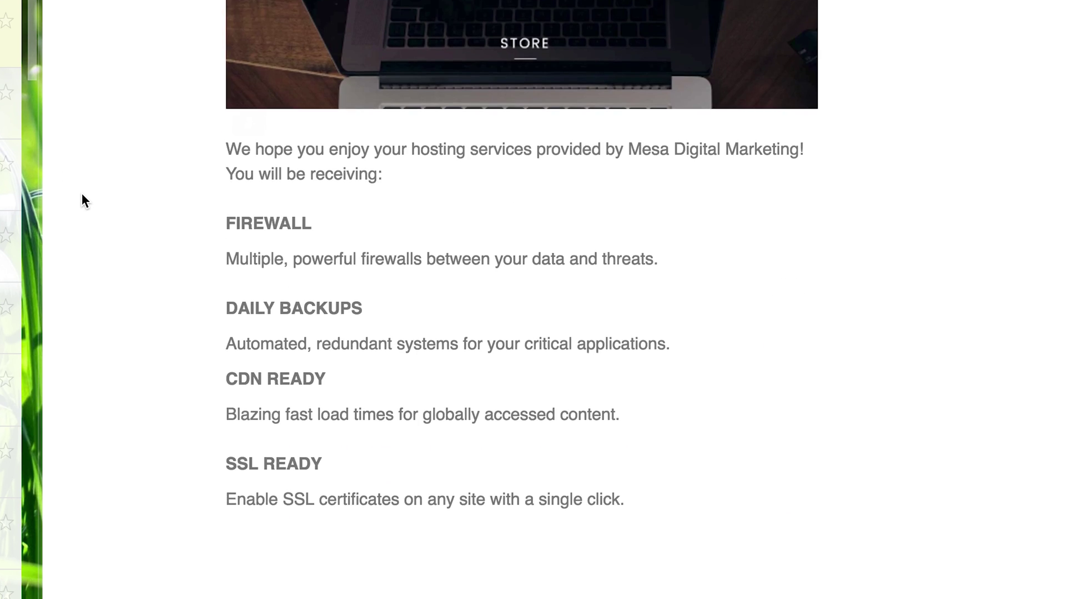
scroll(82, 195, down, 6)
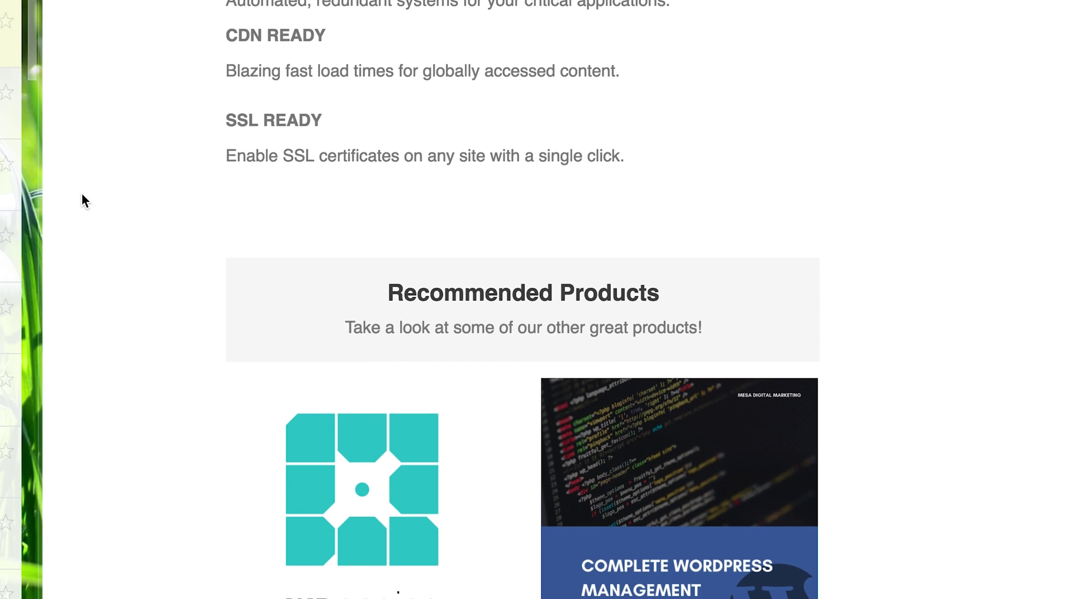
scroll(82, 194, down, 5)
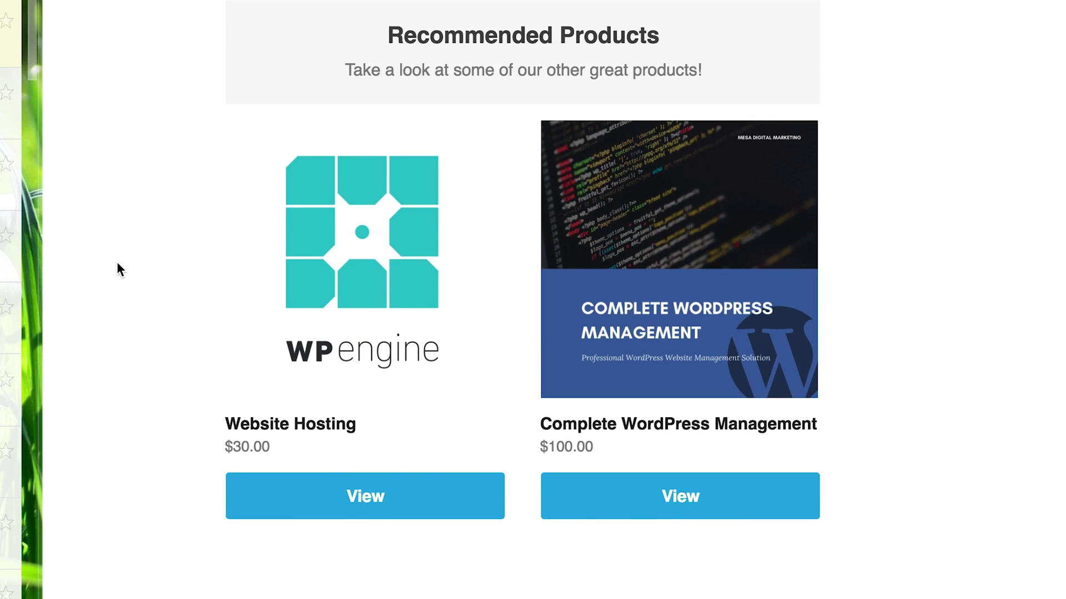